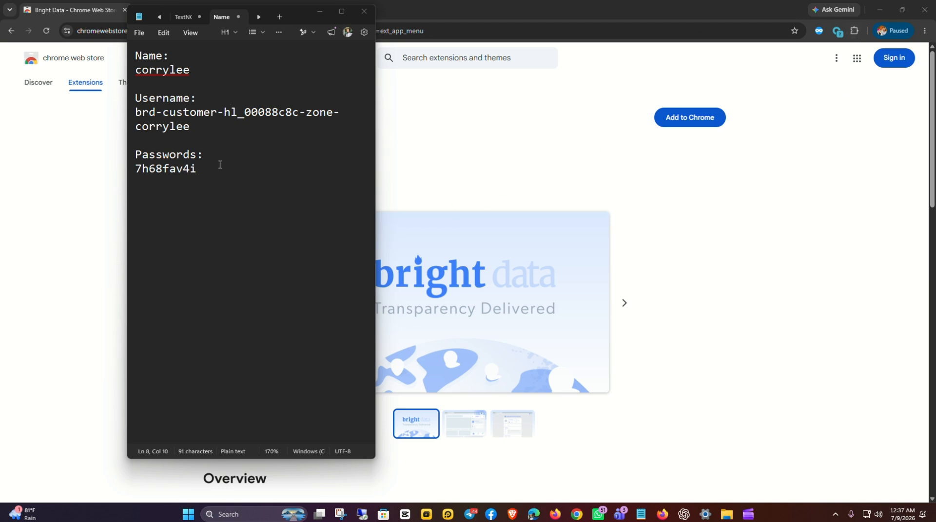
pyautogui.moveTo(219, 165); pyautogui.dragTo(125, 95)
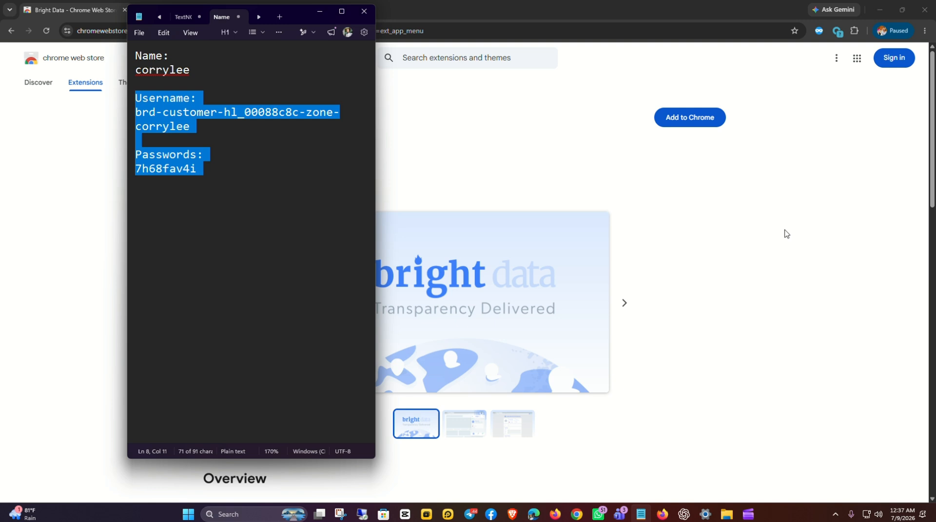
# Search the Chrome Web Store for "brigt data" and try to open the first result's listing.
pyautogui.click(924, 31)
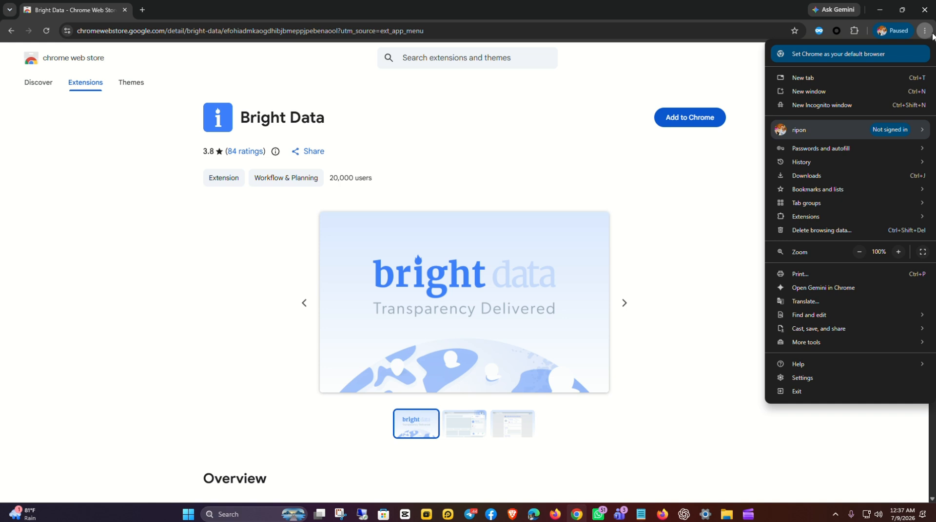
pyautogui.moveTo(821, 216)
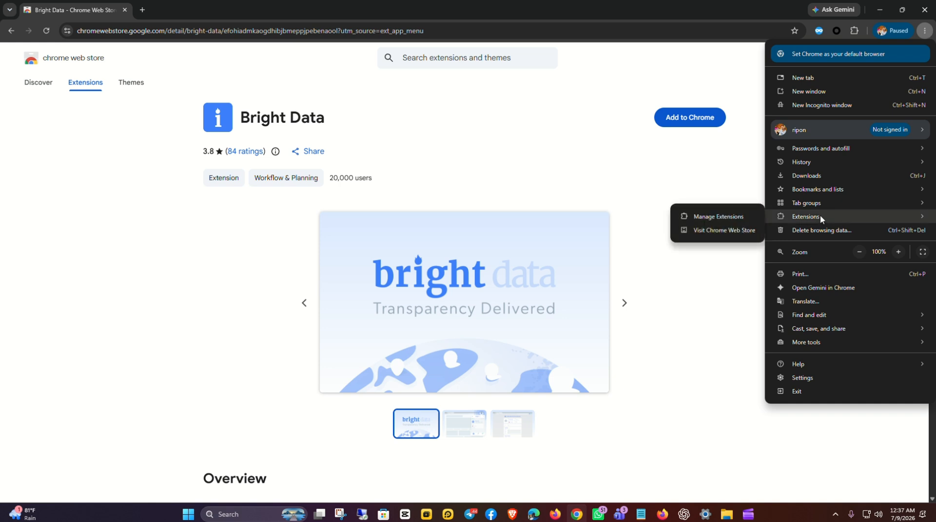
pyautogui.click(718, 230)
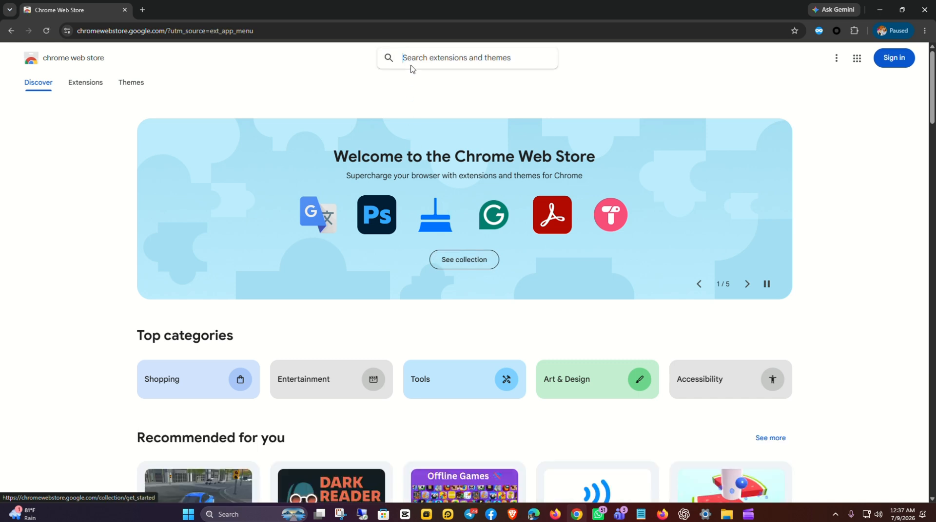
pyautogui.click(419, 59)
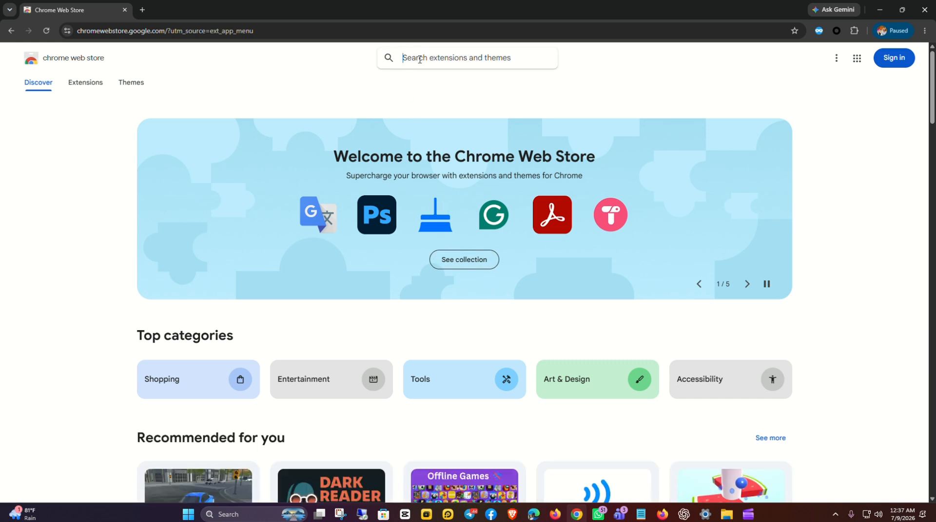
pyautogui.write('brigt')
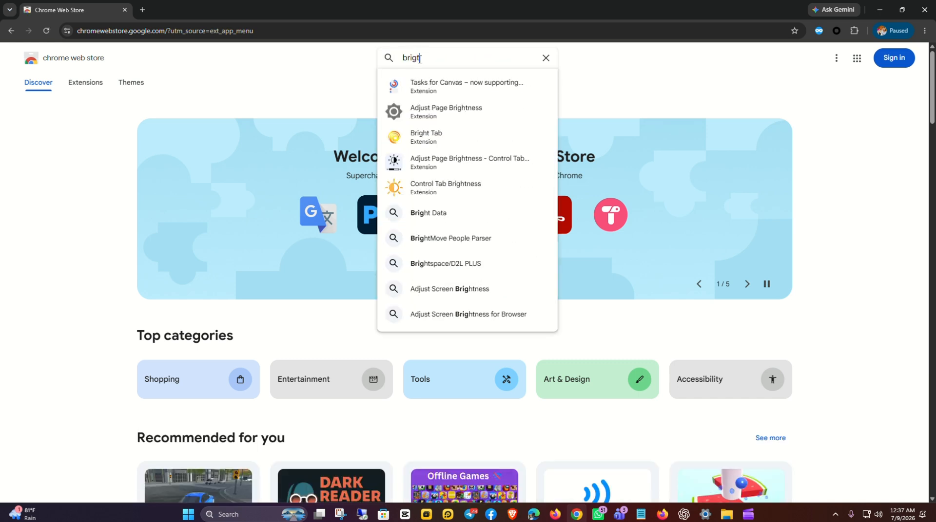
pyautogui.press('Escape')
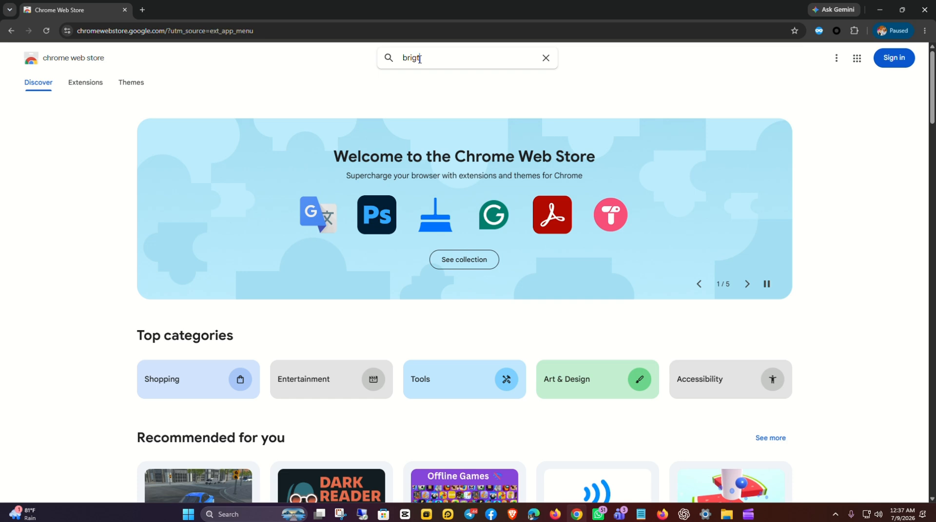
pyautogui.write('data')
pyautogui.press('Return')
pyautogui.click(454, 152)
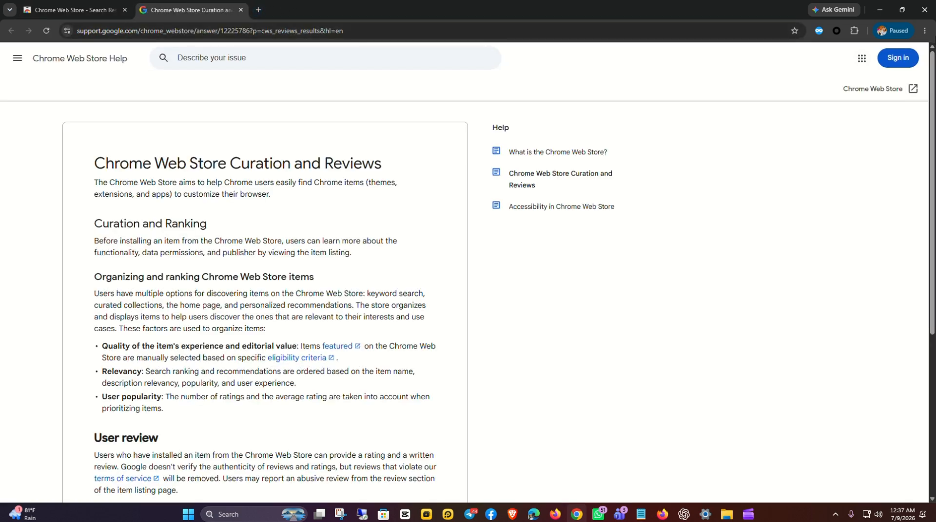
# Return to the Chrome Web Store home page, search for "brigt data" and open the Bright Data extension page.
pyautogui.click(924, 32)
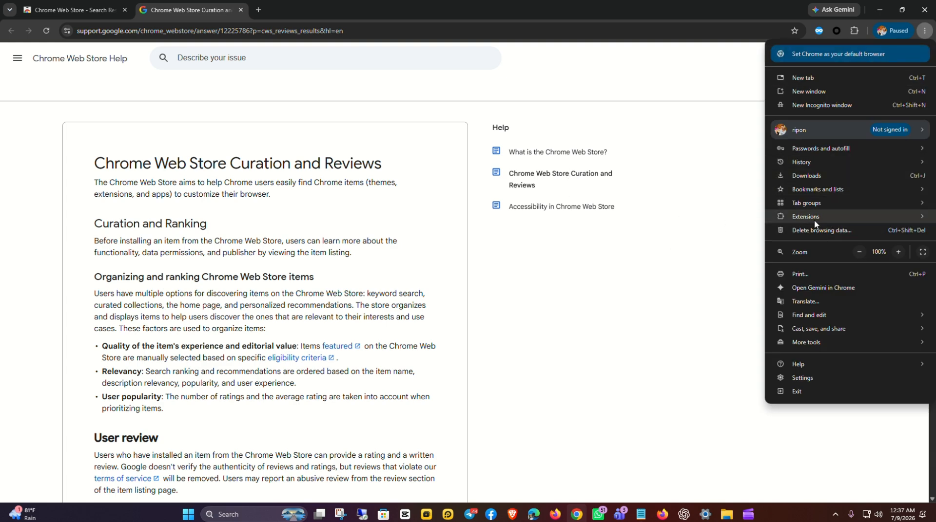
pyautogui.moveTo(805, 223)
pyautogui.click(724, 230)
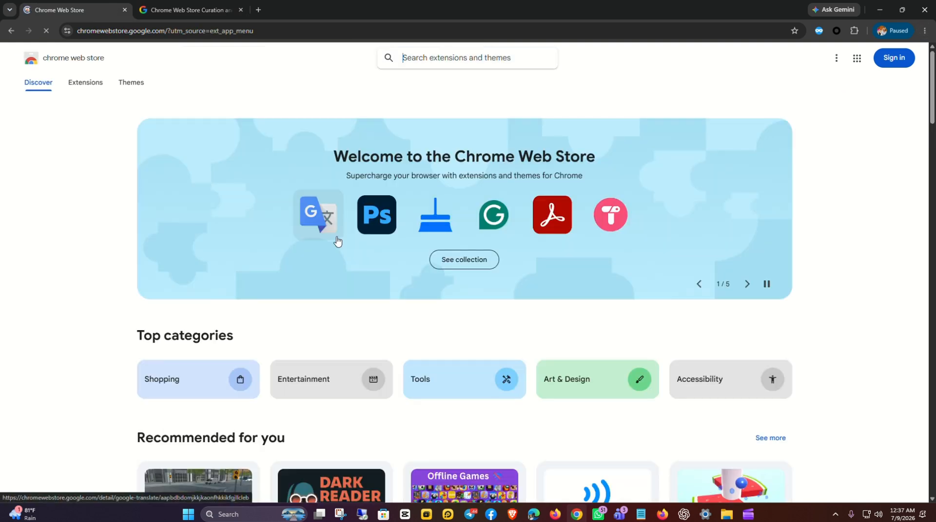
pyautogui.click(455, 56)
pyautogui.write('brigt')
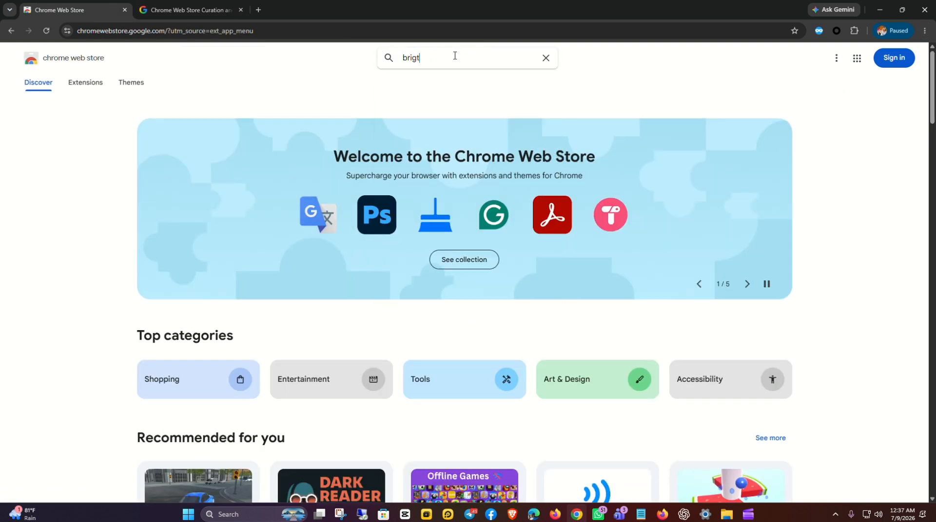
pyautogui.write(' data')
pyautogui.press('Return')
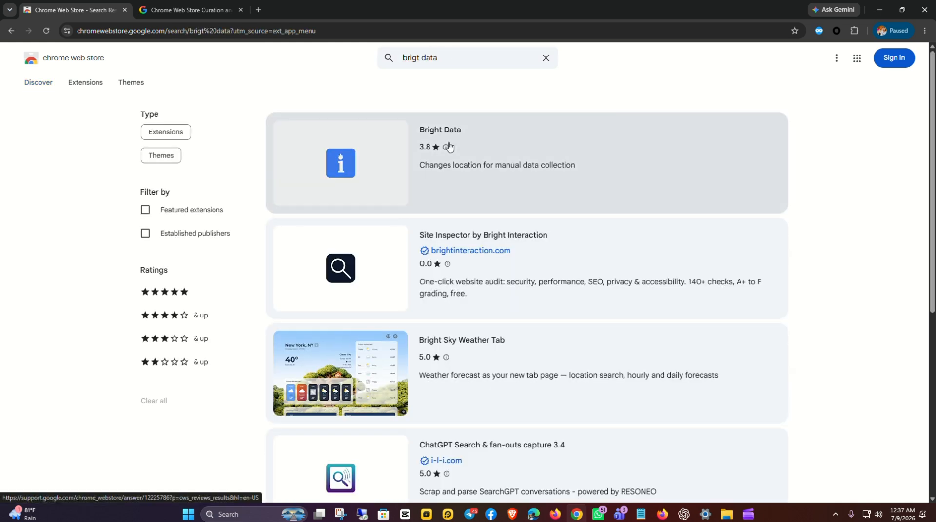
pyautogui.click(447, 146)
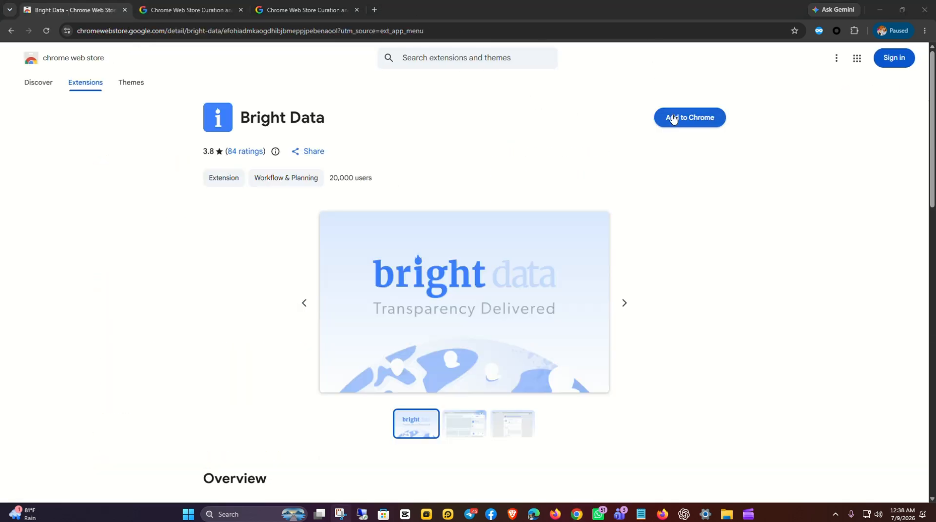
# Add the Bright Data extension to the browser and open its sign-in popup.
pyautogui.click(673, 119)
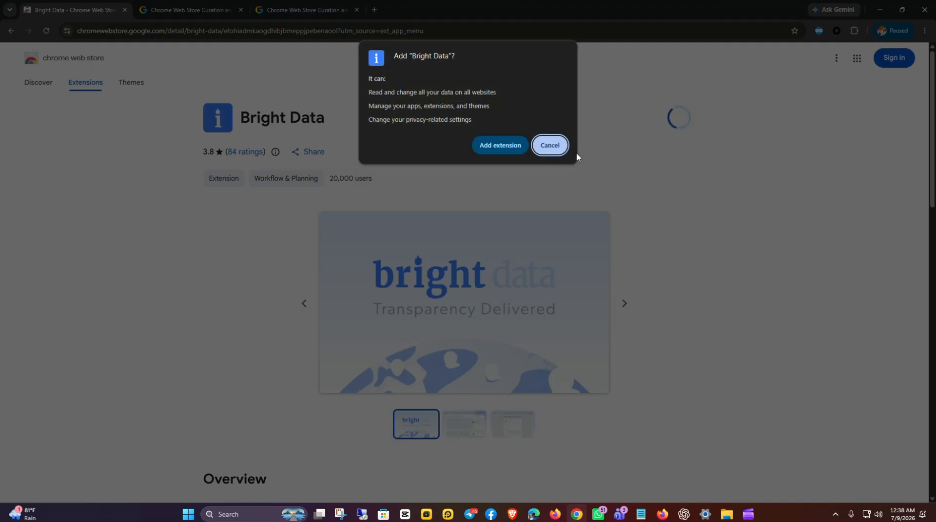
pyautogui.click(507, 147)
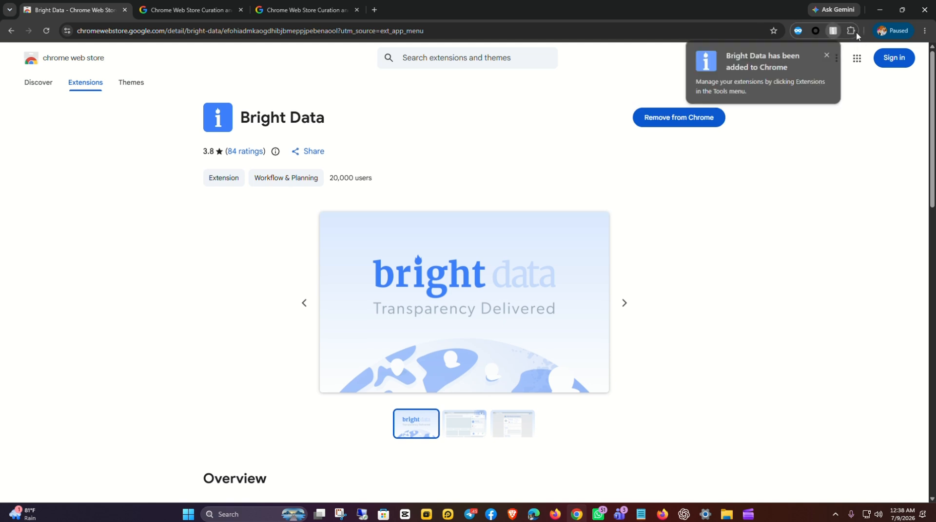
pyautogui.click(855, 32)
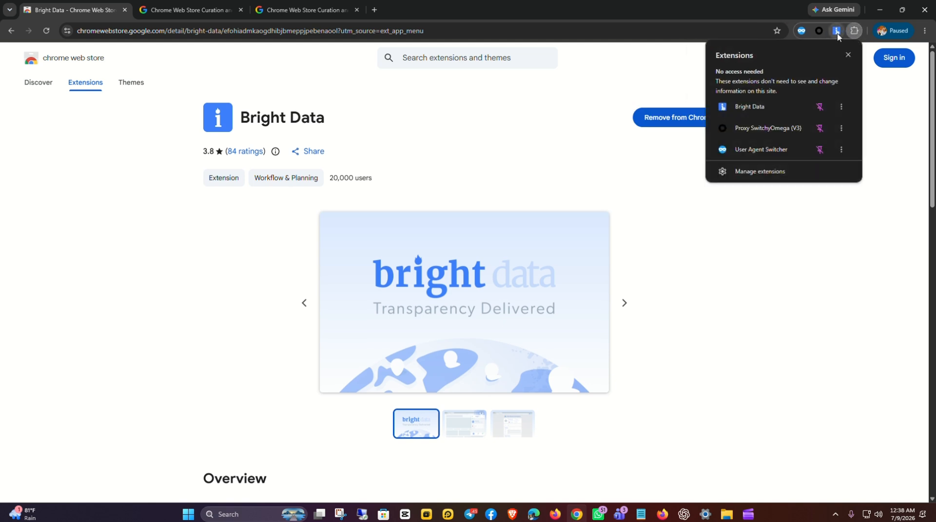
pyautogui.click(836, 31)
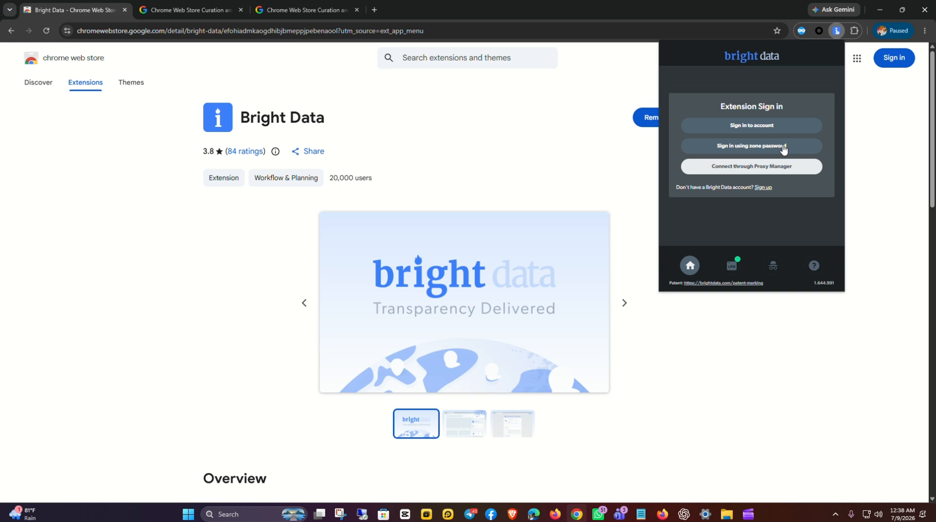
# Copy the username from the Notepad notes and paste it into the Bright Data extension's zone password sign-in form.
pyautogui.click(640, 514)
pyautogui.click(306, 193)
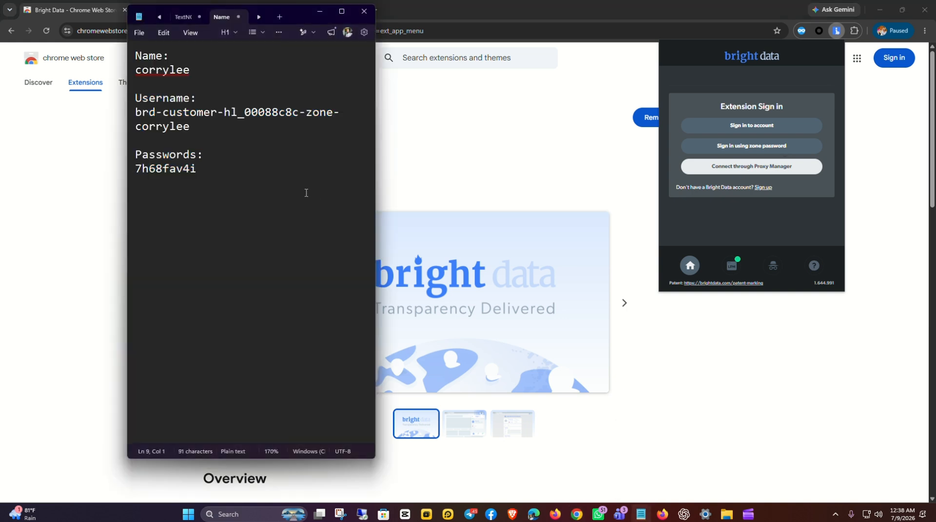
pyautogui.moveTo(276, 190); pyautogui.dragTo(127, 100)
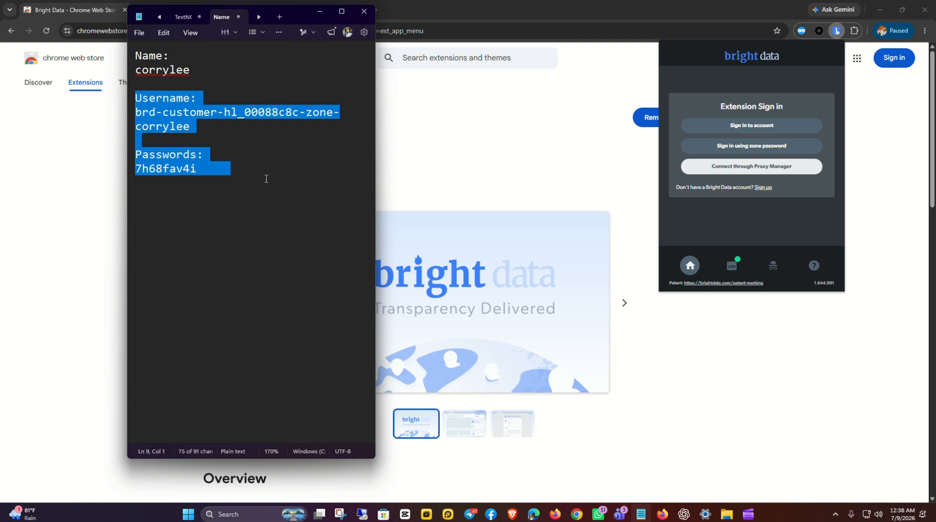
pyautogui.click(236, 184)
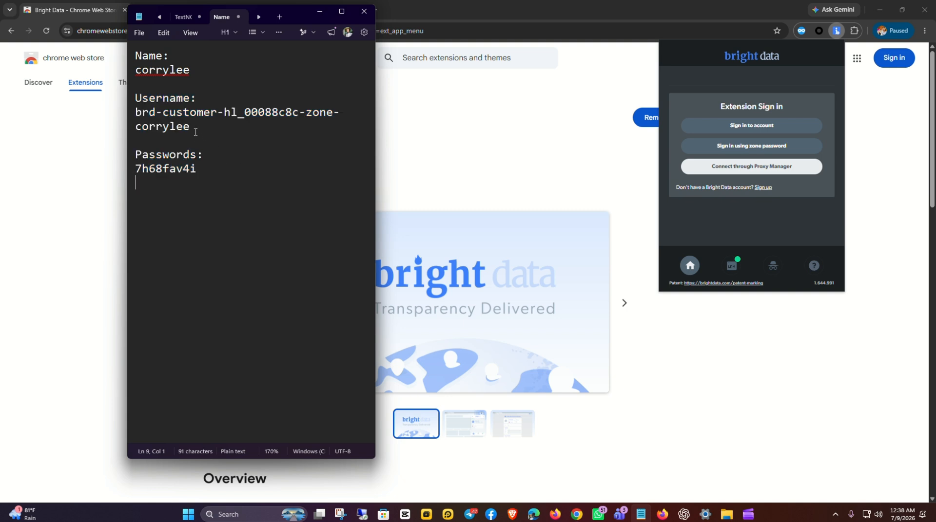
pyautogui.moveTo(195, 128); pyautogui.dragTo(128, 116)
pyautogui.hotkey('ctrl', 'c')
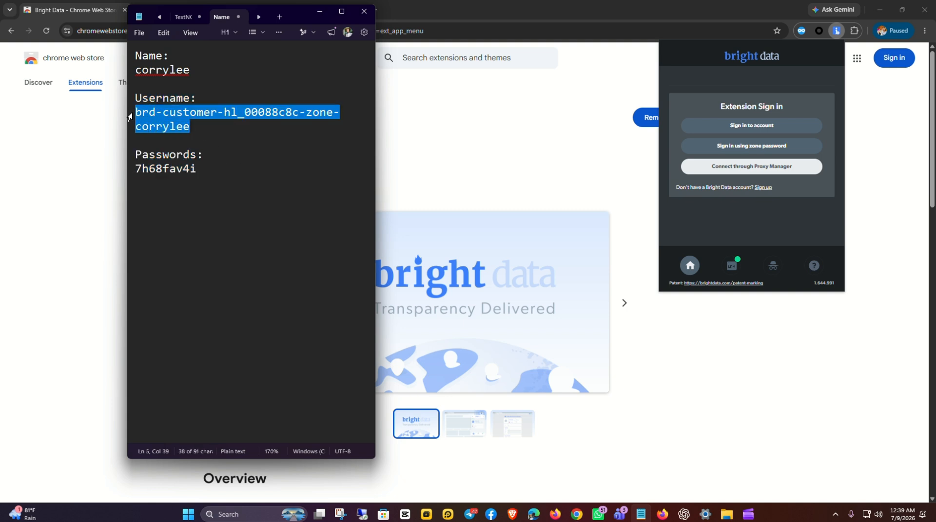
pyautogui.click(762, 149)
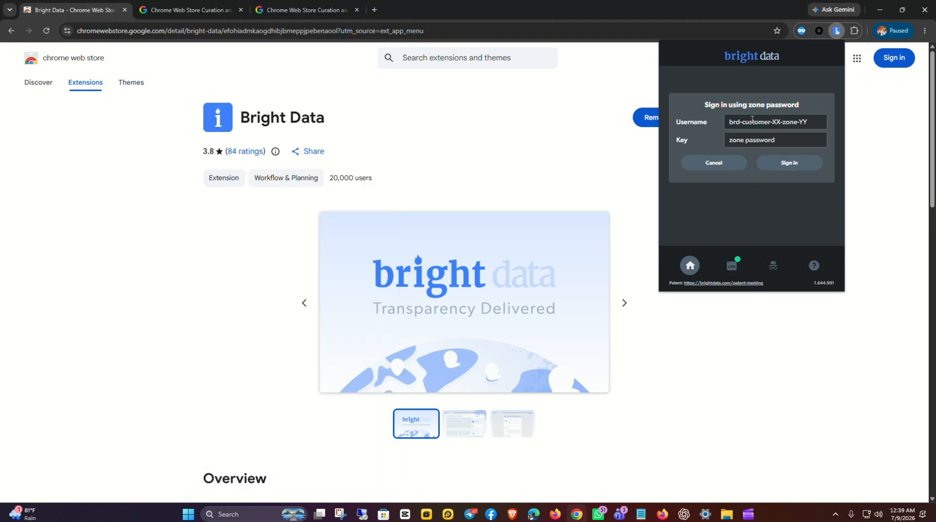
pyautogui.hotkey('ctrl', 'v')
# Copy the zone password from the Notepad notes into the Key field and sign in to the extension.
pyautogui.click(763, 141)
pyautogui.click(639, 514)
pyautogui.moveTo(205, 169); pyautogui.dragTo(130, 170)
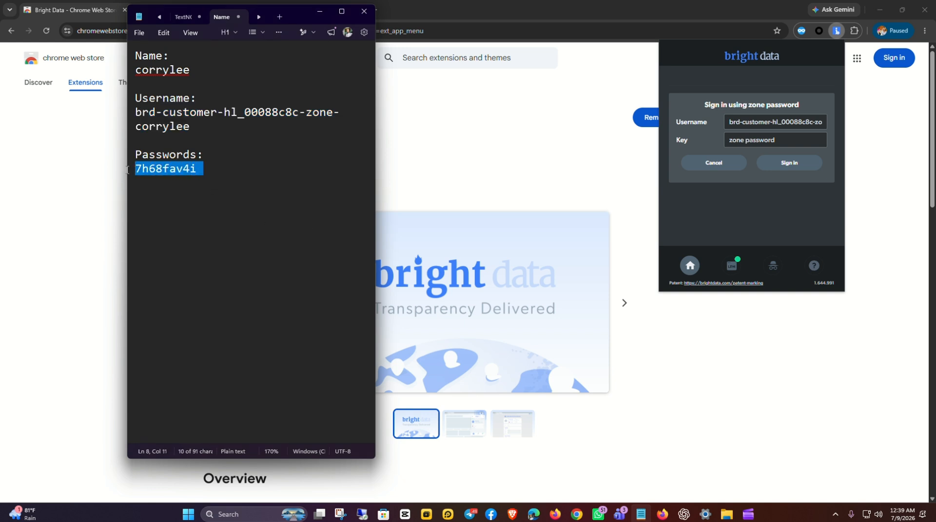
pyautogui.click(205, 170)
pyautogui.moveTo(197, 170); pyautogui.dragTo(128, 174)
pyautogui.click(758, 142)
pyautogui.hotkey('ctrl', 'v')
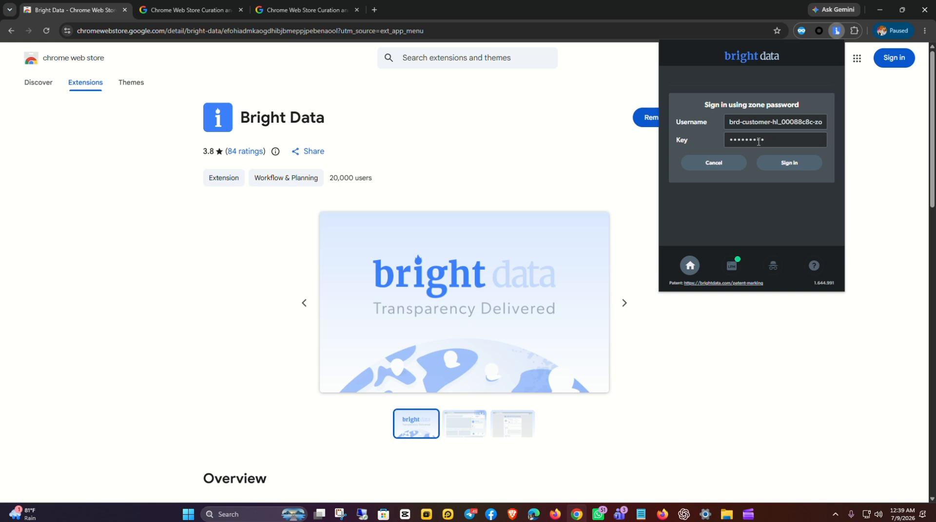
pyautogui.write('•')
pyautogui.click(786, 164)
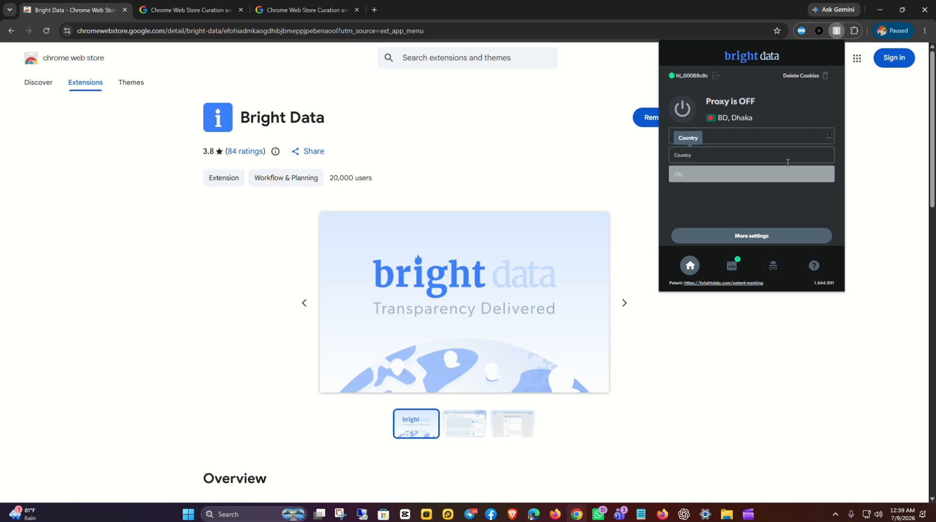
# Set the proxy's country to United States.
pyautogui.click(695, 156)
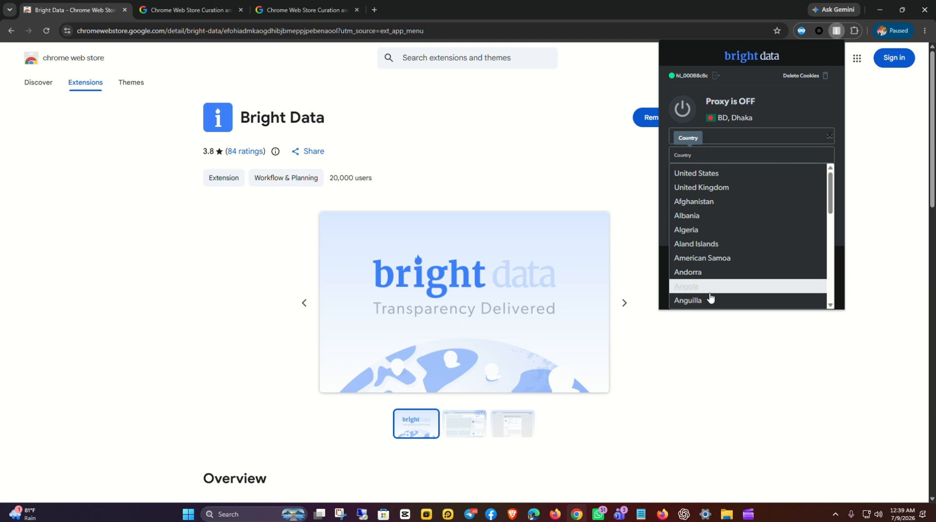
pyautogui.click(703, 175)
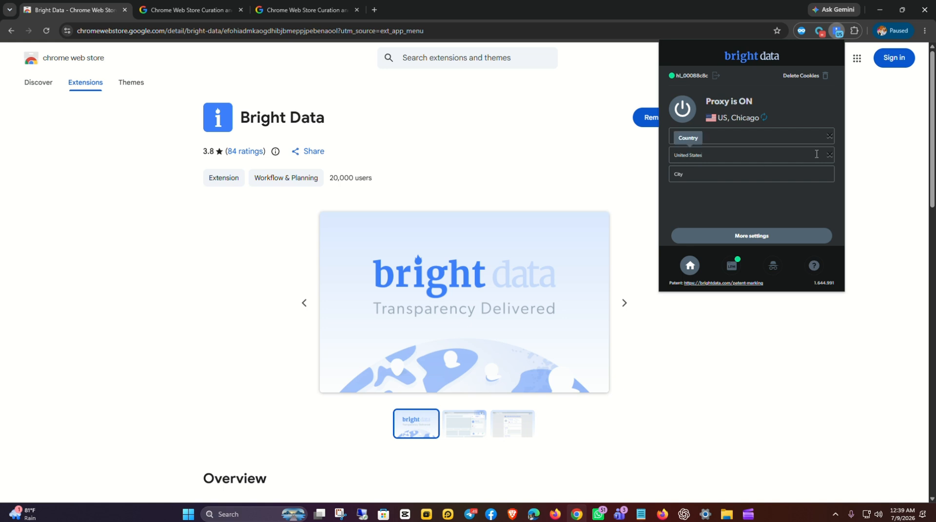
# Try to set the proxy's city to Georgiana (AL), loading additional results in the United States city list as needed.
pyautogui.click(814, 174)
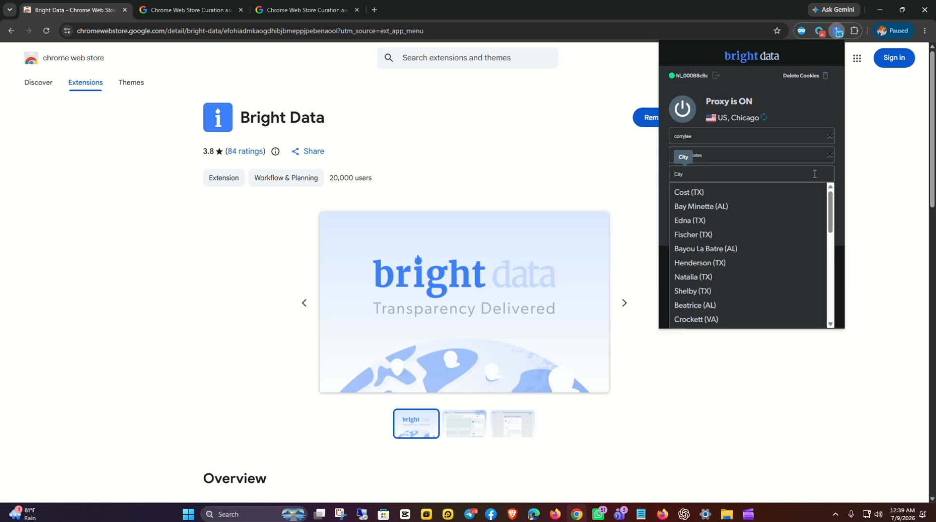
pyautogui.scroll(-10, 740, 238)
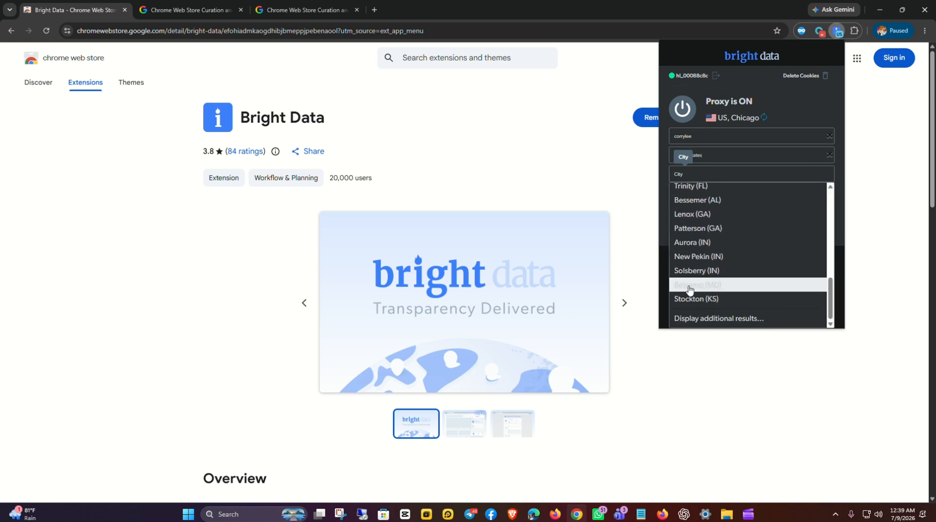
pyautogui.scroll(3, 718, 271)
pyautogui.scroll(-3, 716, 268)
pyautogui.click(733, 316)
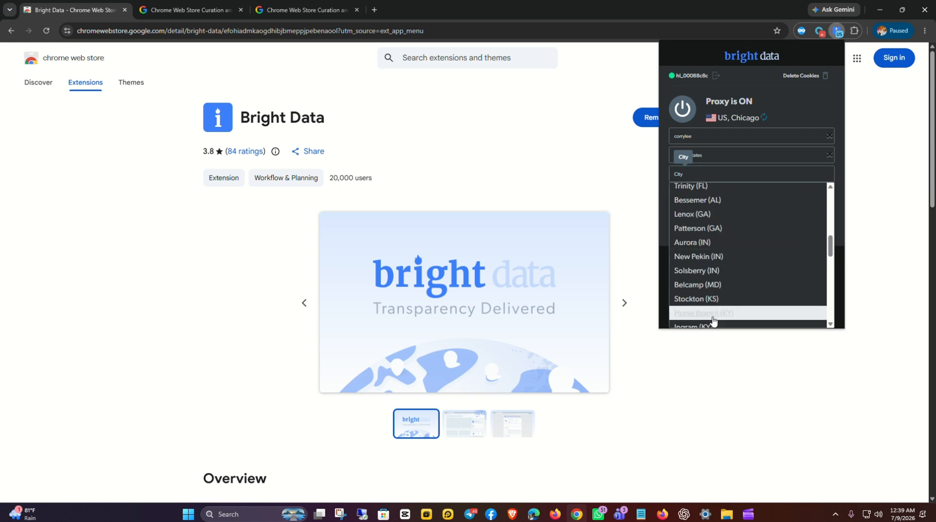
pyautogui.scroll(-3, 752, 275)
pyautogui.scroll(-3, 751, 266)
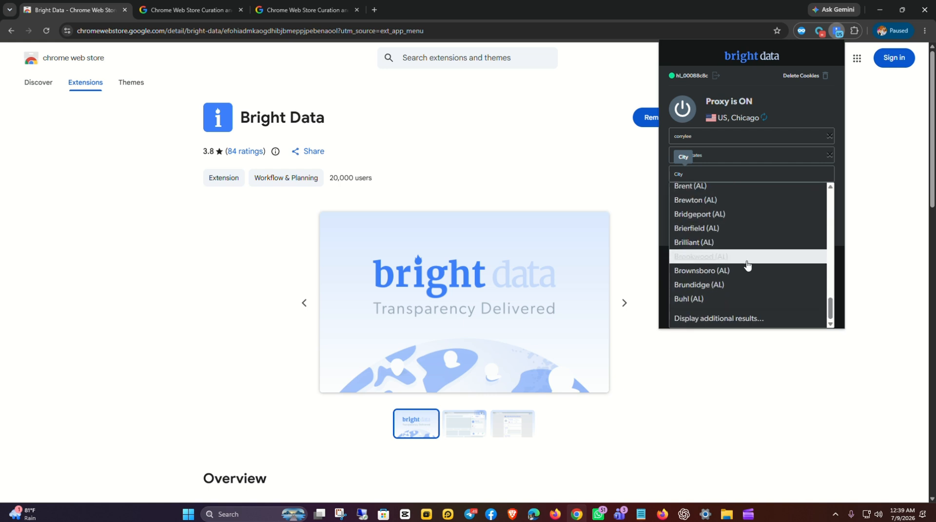
pyautogui.click(712, 319)
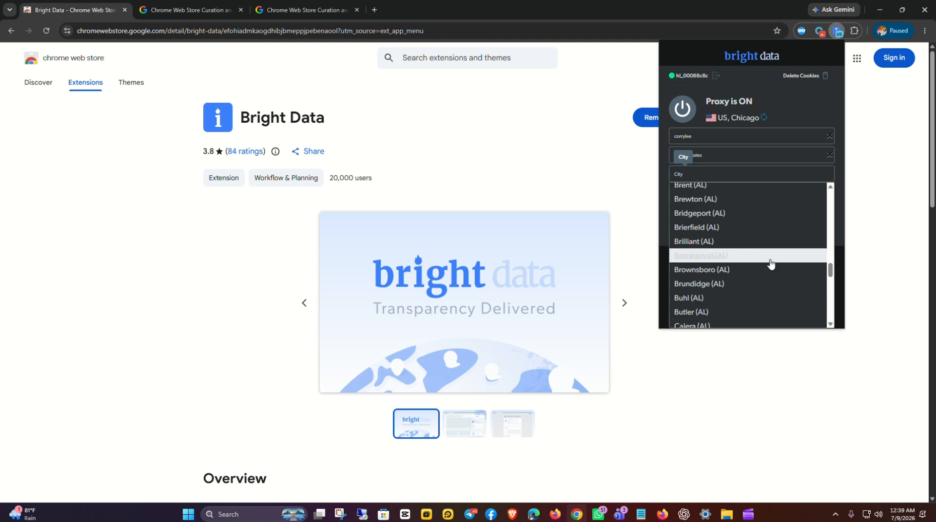
pyautogui.scroll(-5, 771, 264)
pyautogui.scroll(-2, 771, 264)
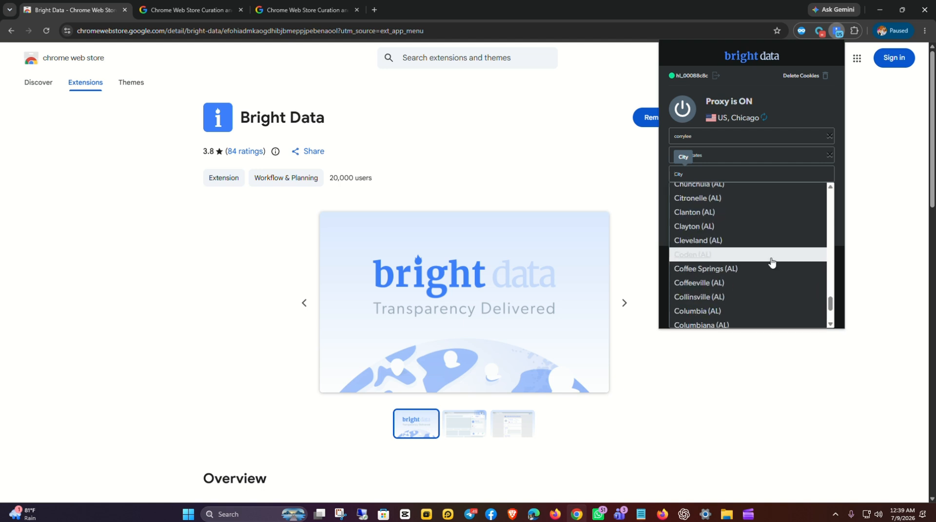
pyautogui.scroll(-2, 772, 263)
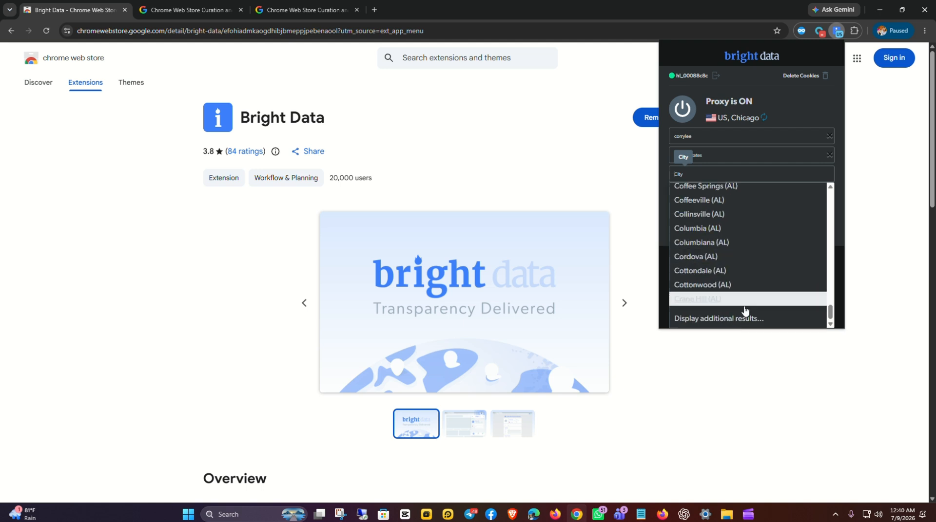
pyautogui.click(719, 319)
pyautogui.scroll(-5, 779, 255)
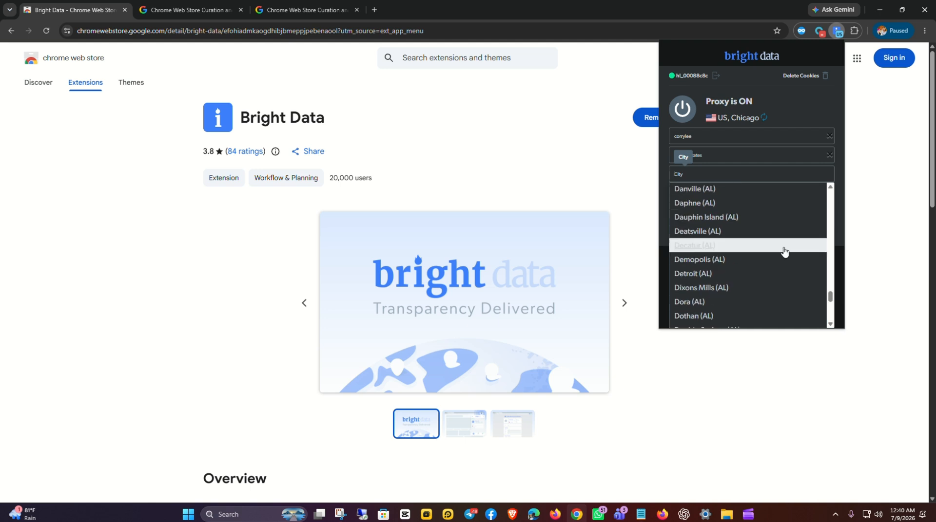
pyautogui.scroll(-3, 787, 251)
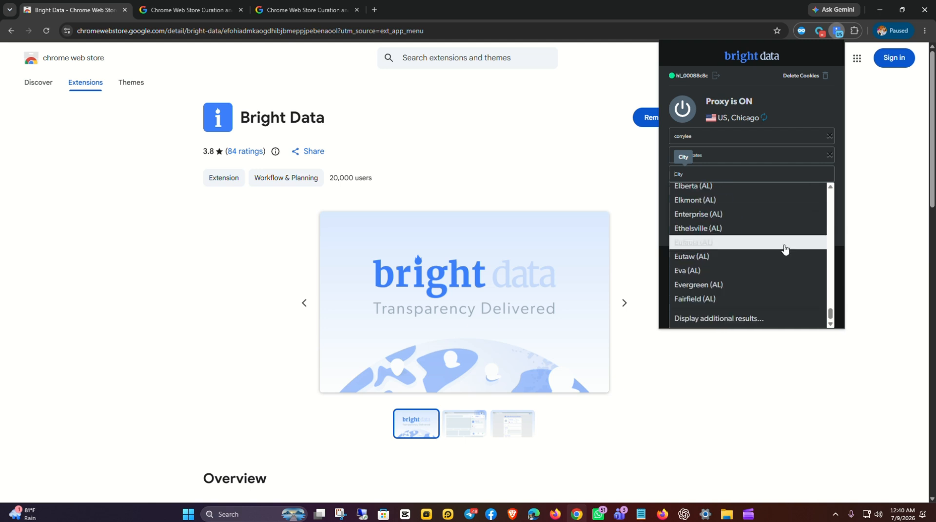
pyautogui.click(720, 319)
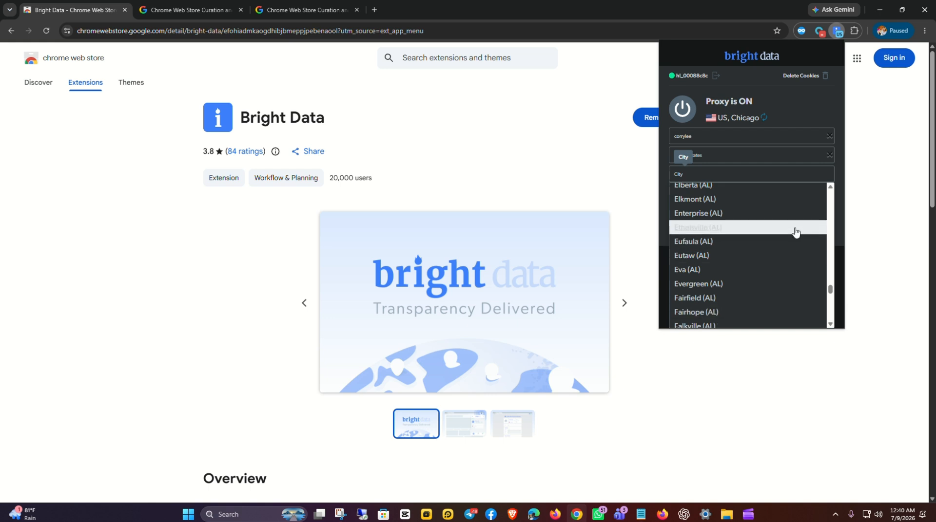
pyautogui.scroll(-3, 796, 234)
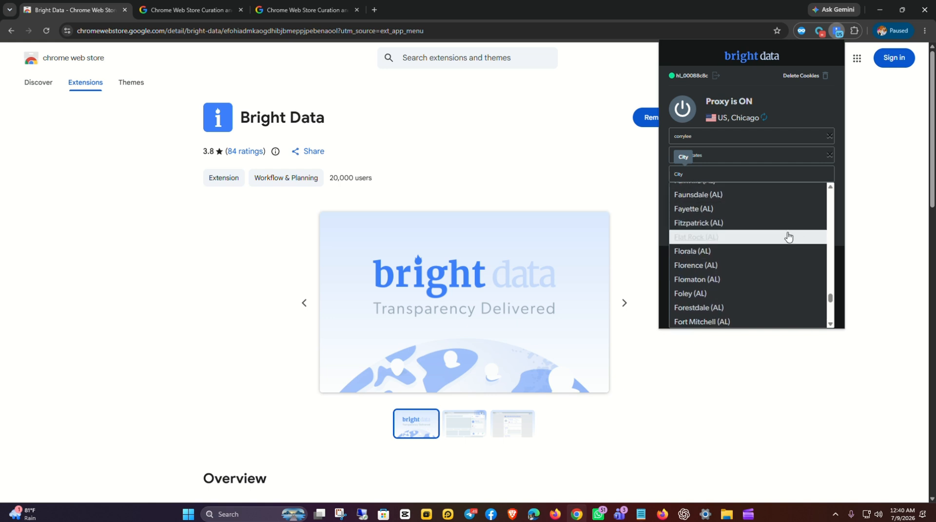
pyautogui.scroll(-3, 787, 236)
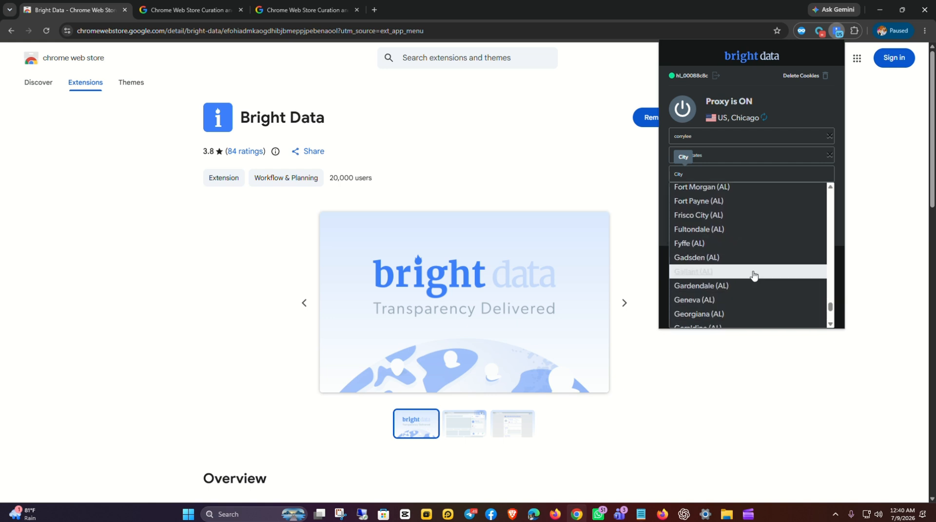
pyautogui.scroll(-3, 751, 271)
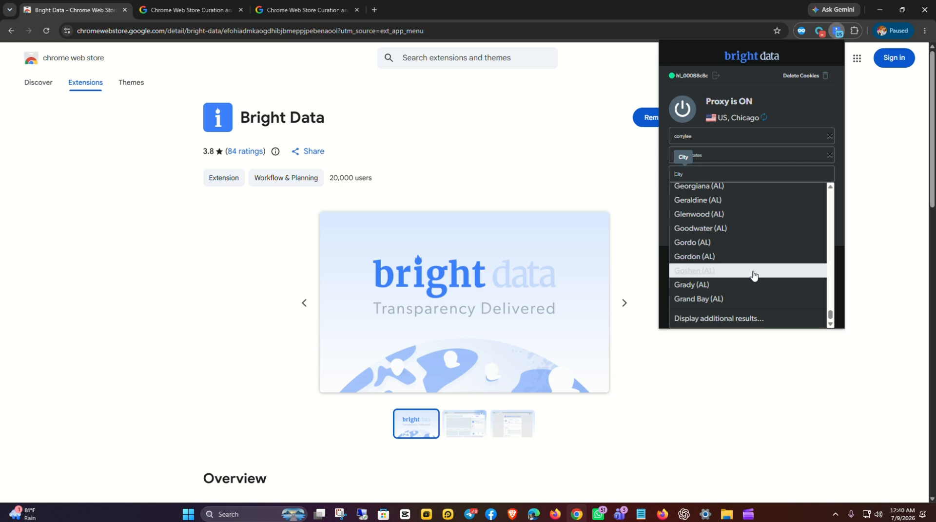
pyautogui.click(709, 188)
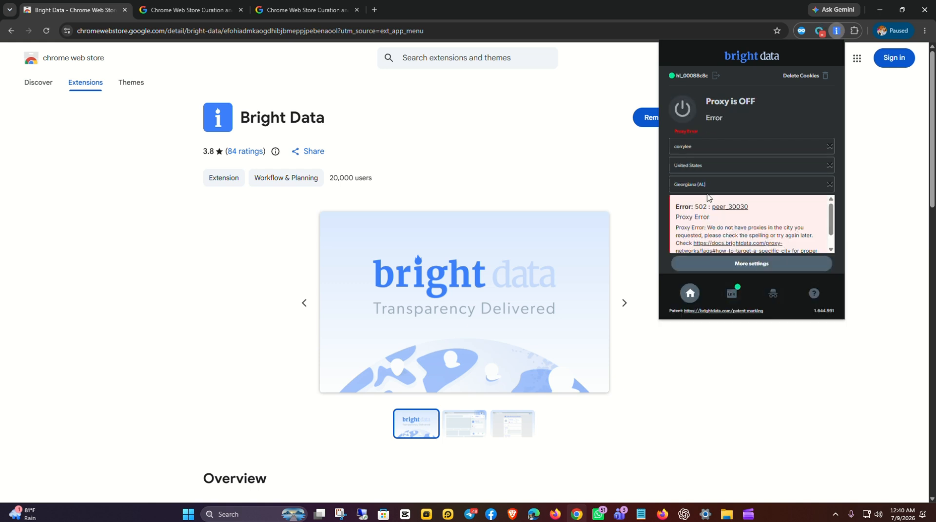
# Try to change the proxy's city to Bay Minette (AL).
pyautogui.click(823, 183)
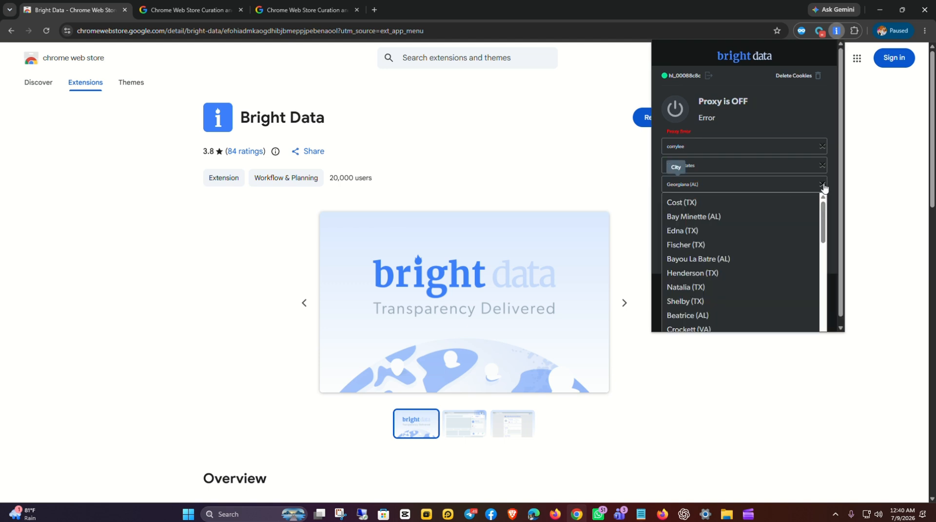
pyautogui.click(695, 217)
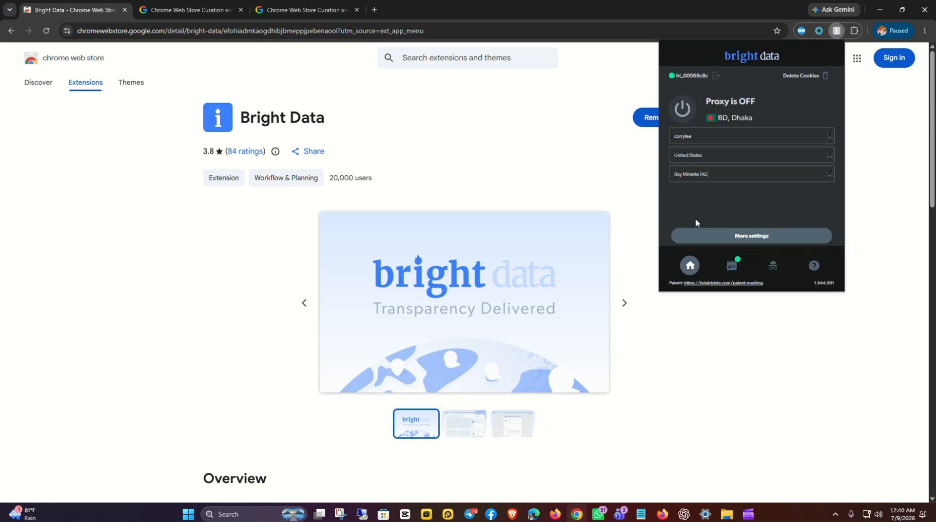
# Turn the proxy on with United States as the country and no city specified.
pyautogui.click(681, 110)
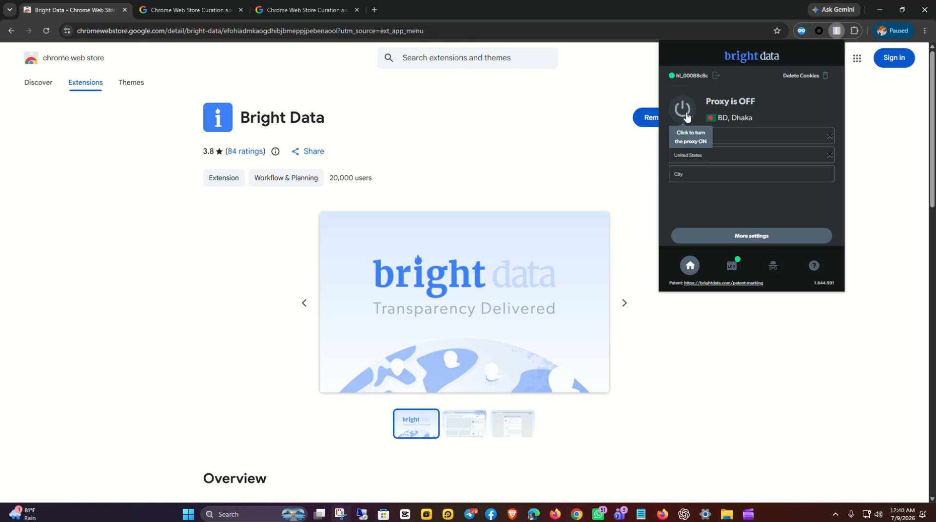
pyautogui.click(686, 117)
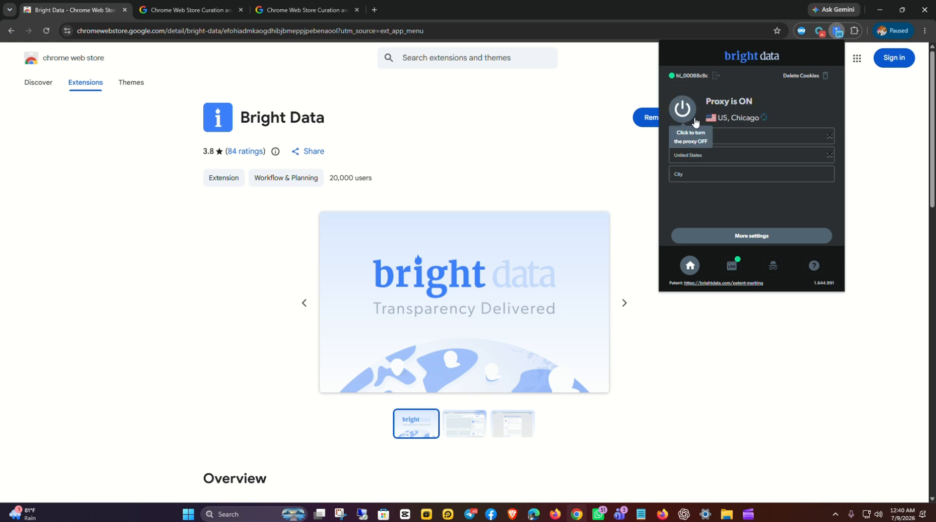
pyautogui.moveTo(695, 122); pyautogui.dragTo(715, 96)
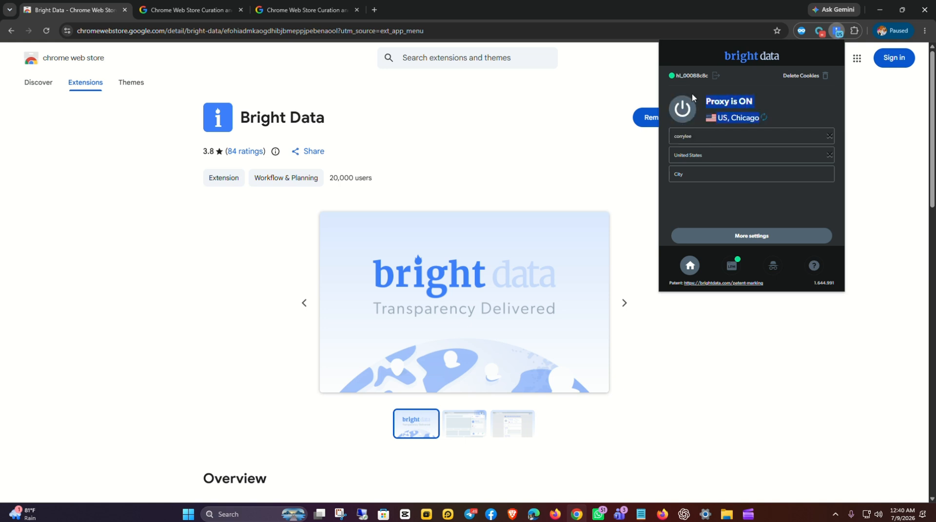
pyautogui.click(801, 181)
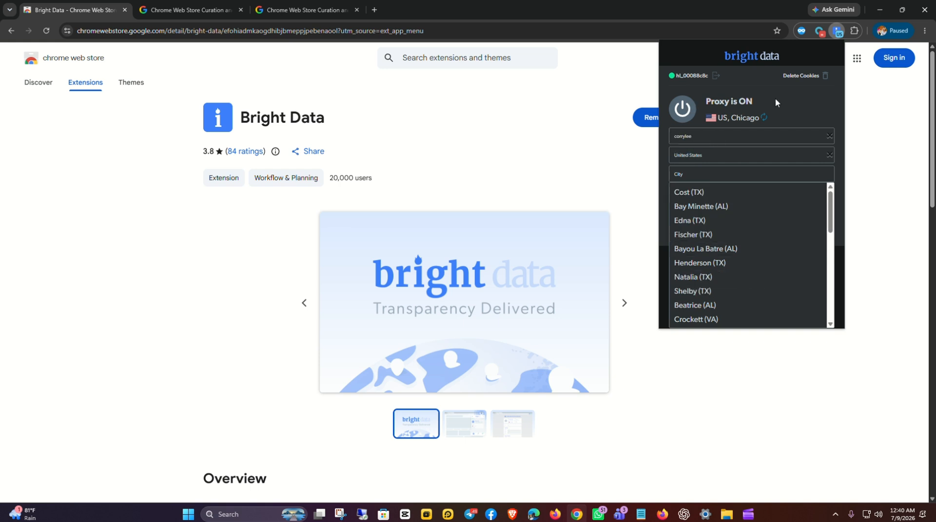
# Close one of the extra Chrome Web Store Curation tabs and open whoer.net in a new tab.
pyautogui.click(240, 10)
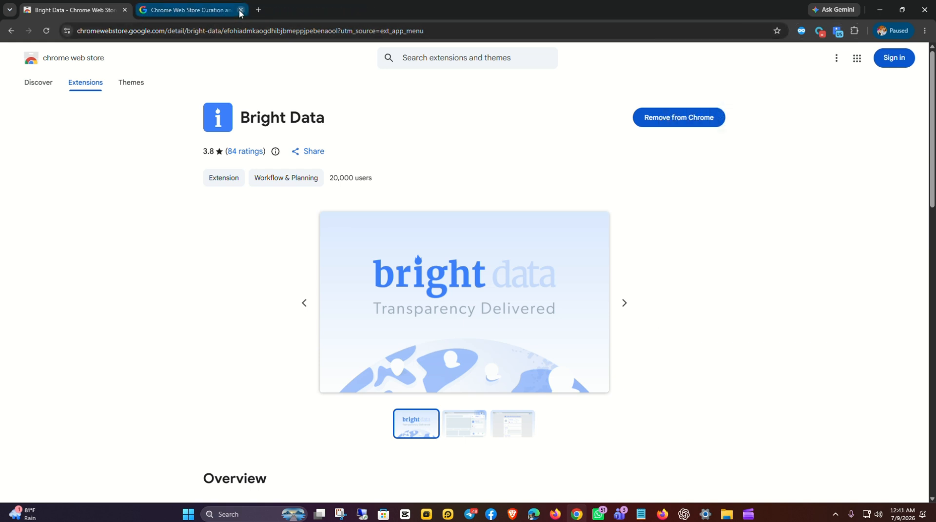
pyautogui.click(258, 10)
pyautogui.click(103, 48)
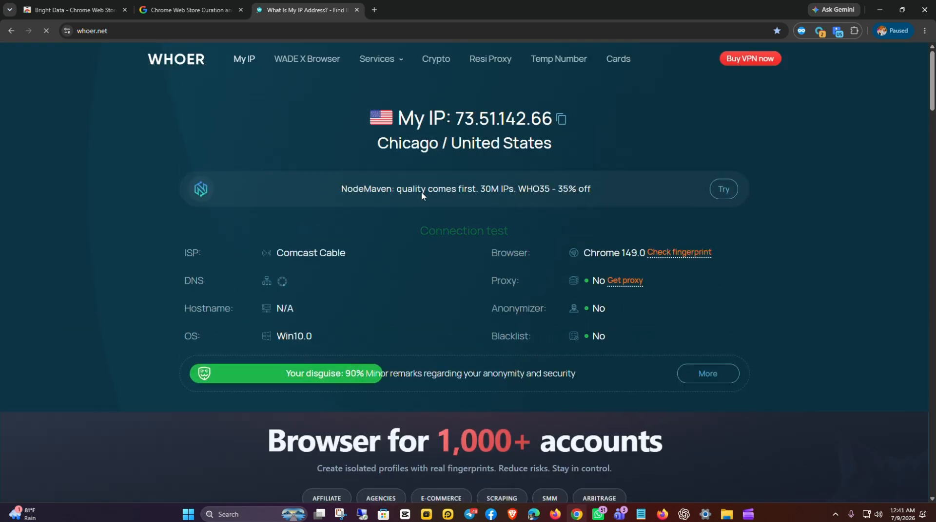
# Examine the IP address, location, time zone and anonymity details reported by whoer.net.
pyautogui.scroll(-10, 422, 276)
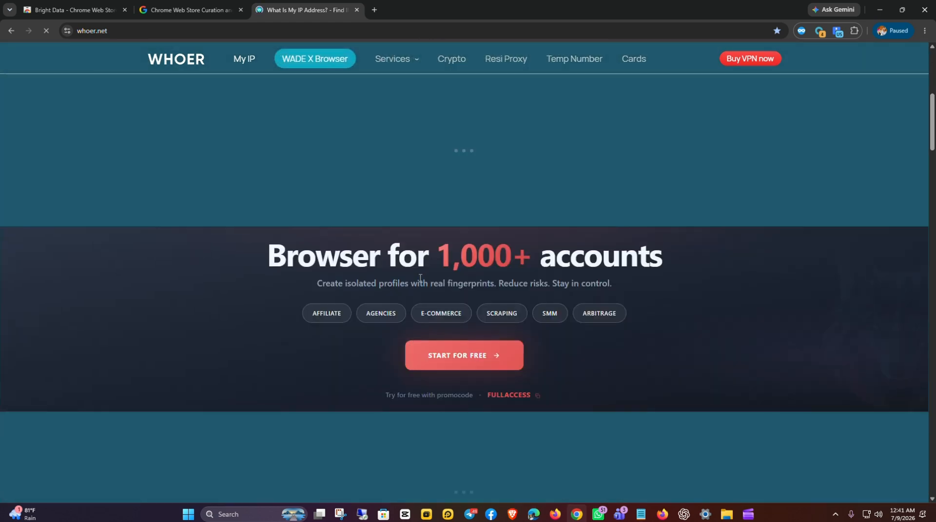
pyautogui.scroll(-6, 415, 285)
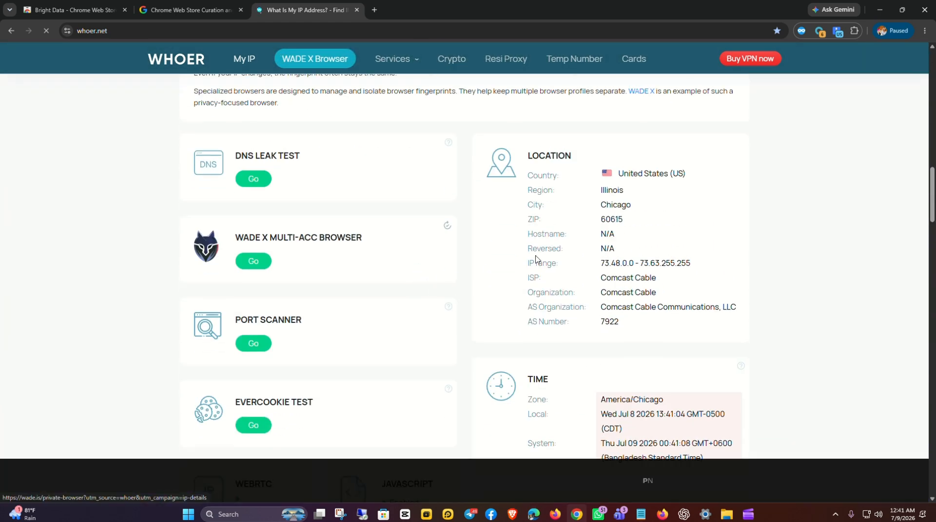
pyautogui.moveTo(650, 213); pyautogui.dragTo(609, 196)
pyautogui.scroll(15, 367, 224)
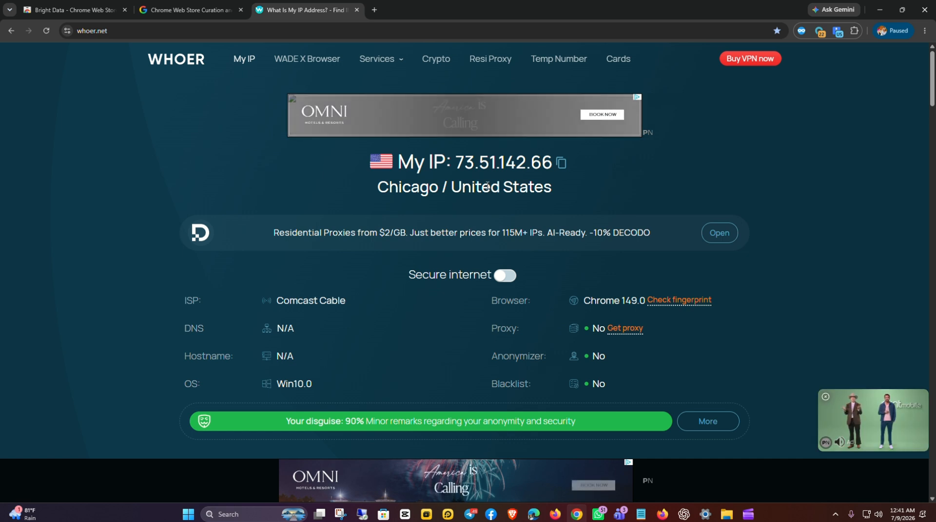
# Turn the proxy off in the Bright Data extension.
pyautogui.click(838, 31)
pyautogui.click(689, 113)
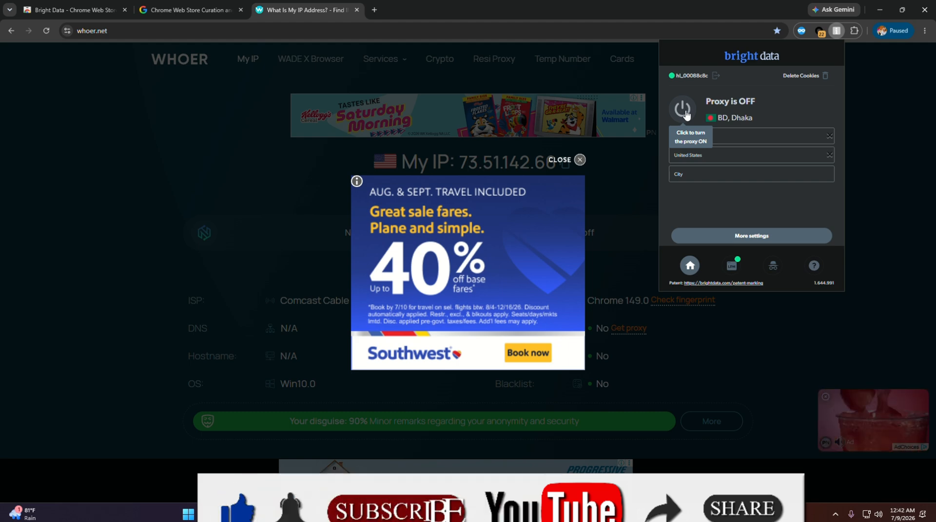
pyautogui.click(684, 111)
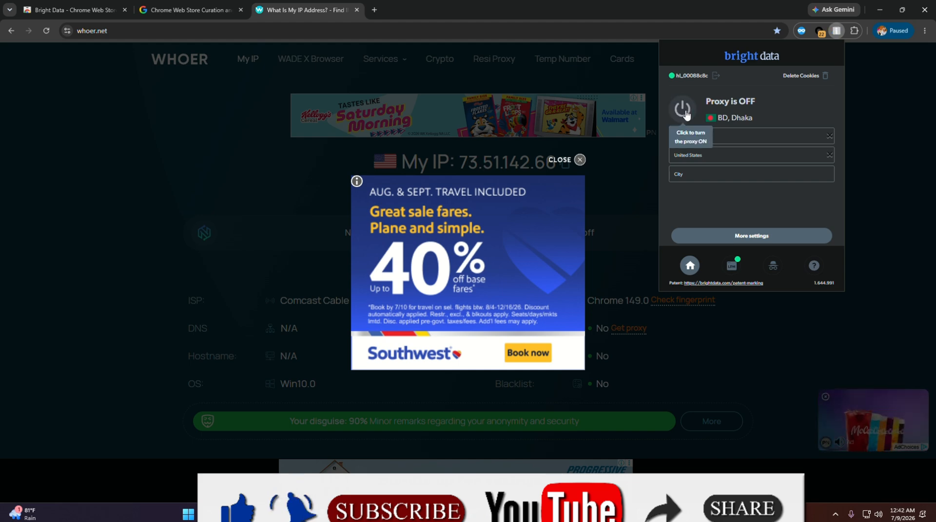